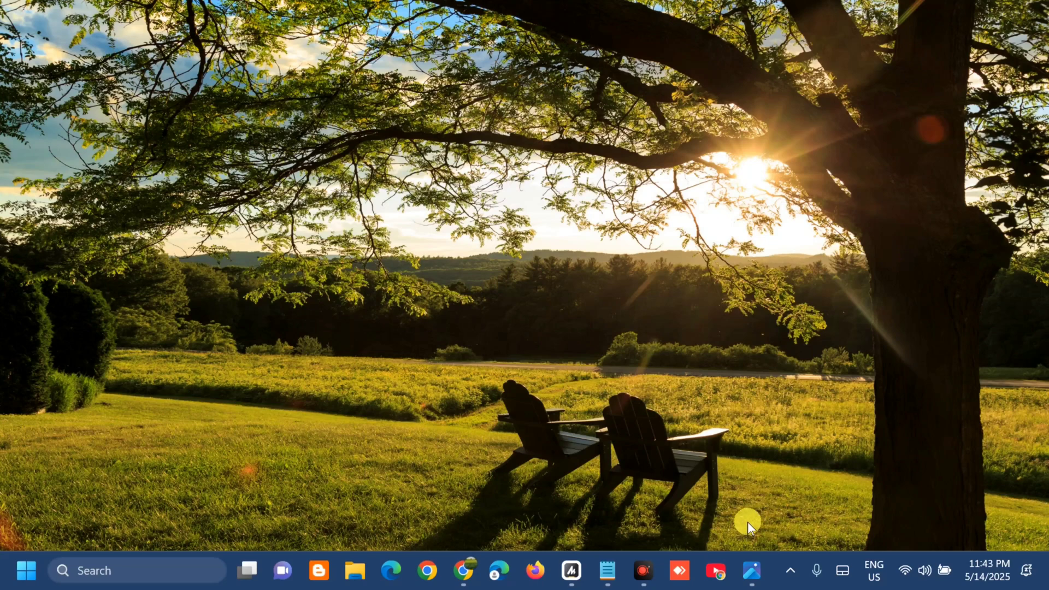
# Open the Run dialog from the desktop with Win+R.
pyautogui.click(751, 578)
pyautogui.press('super+r')
# Run wsreset.exe to reset the Microsoft Store cache.
pyautogui.press('BackSpace')
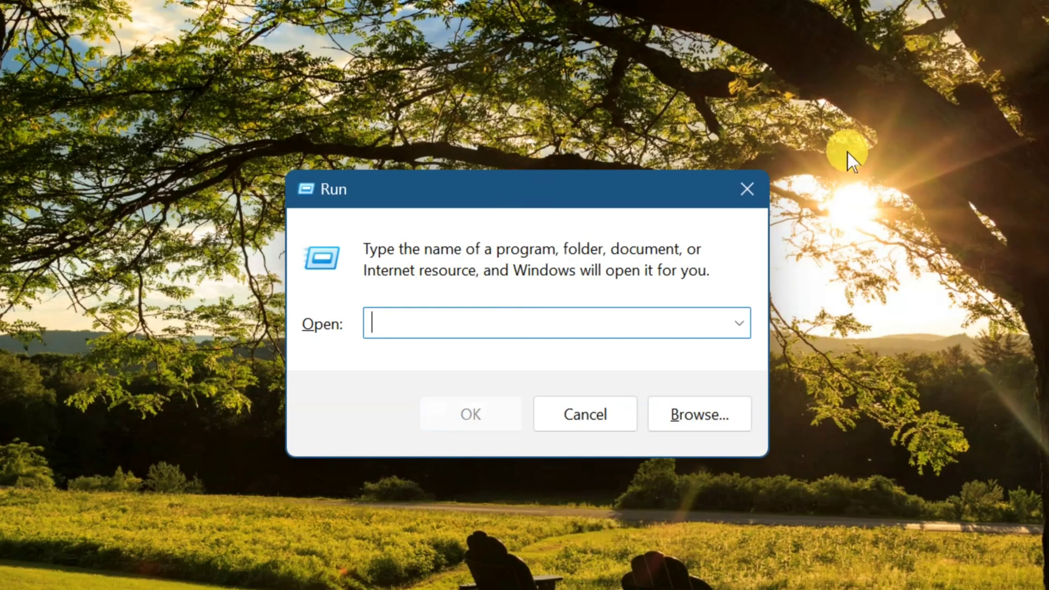
pyautogui.press('capslock')
pyautogui.press('capslock')
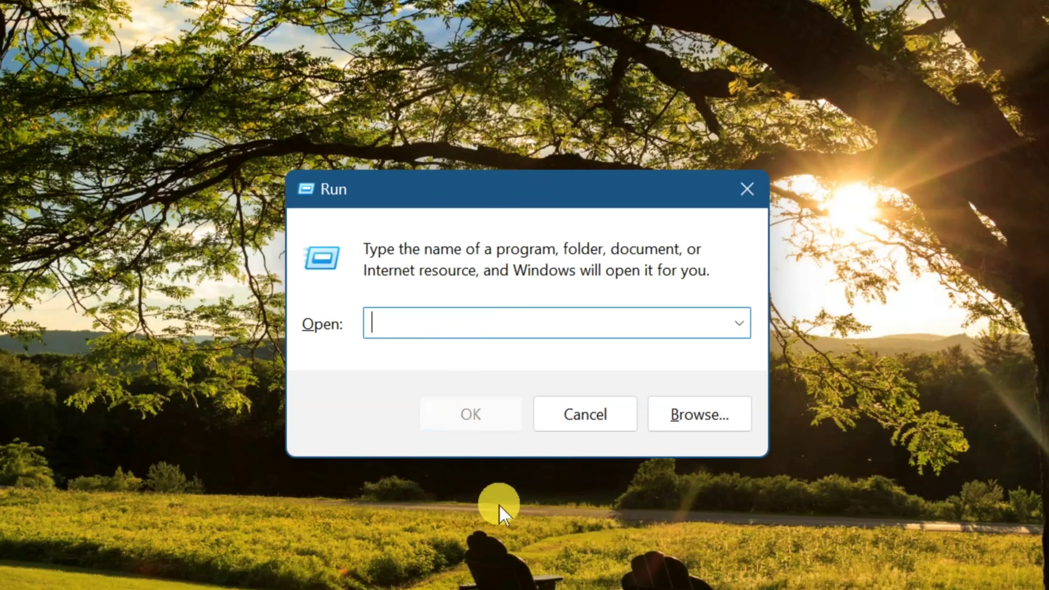
pyautogui.write('wsreset')
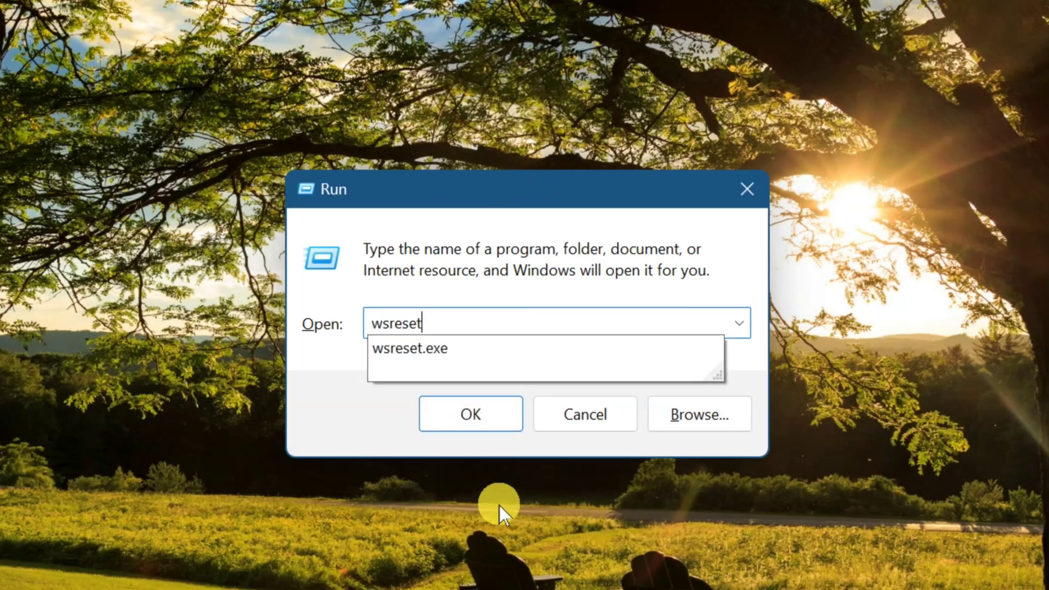
pyautogui.write('.exe')
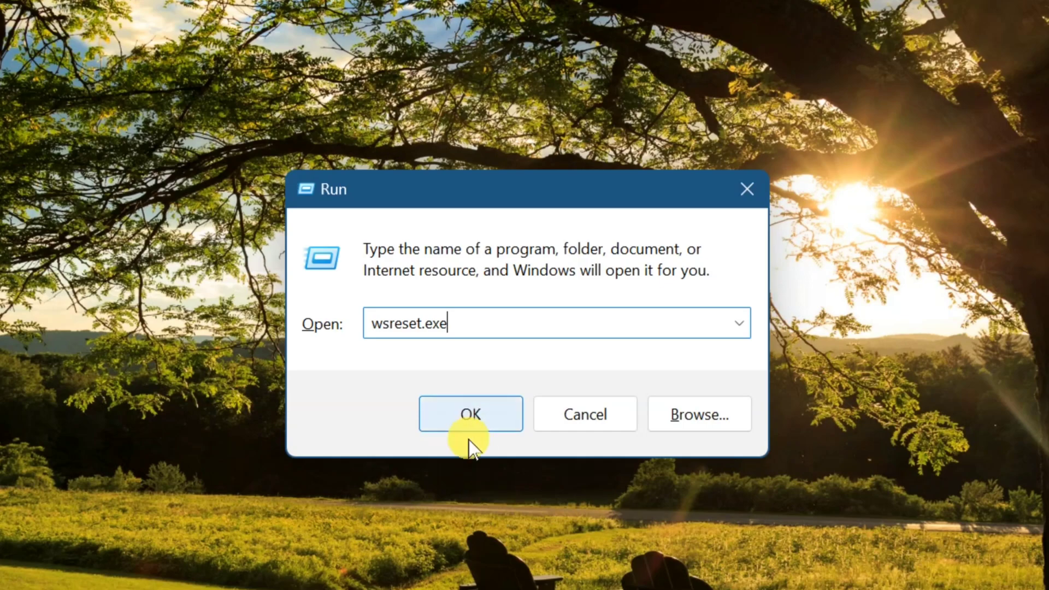
pyautogui.click(473, 418)
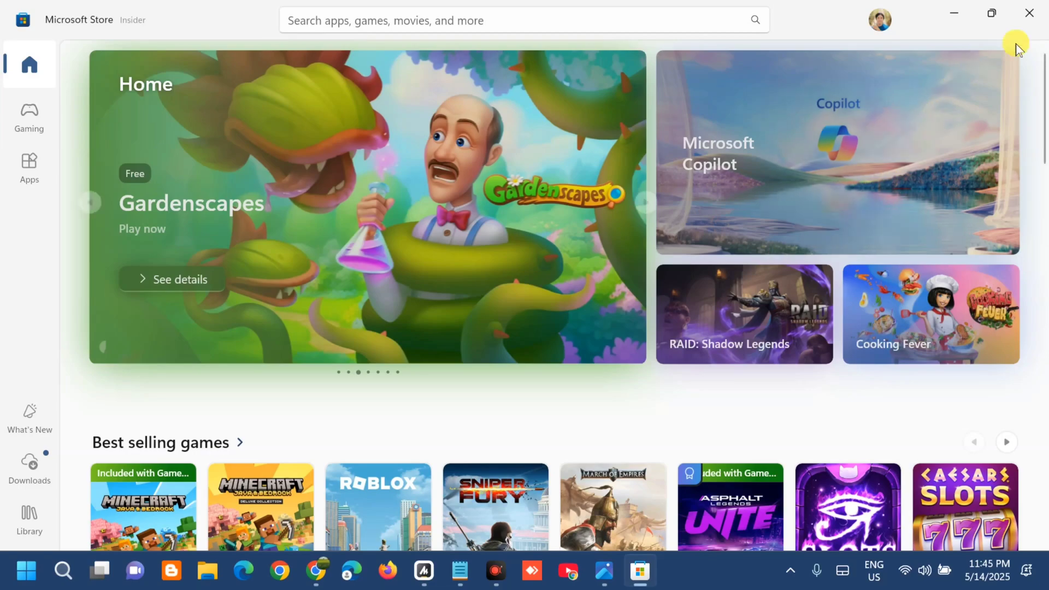
# Close Microsoft Store and bring up Windows Settings with Win+I.
pyautogui.click(1030, 16)
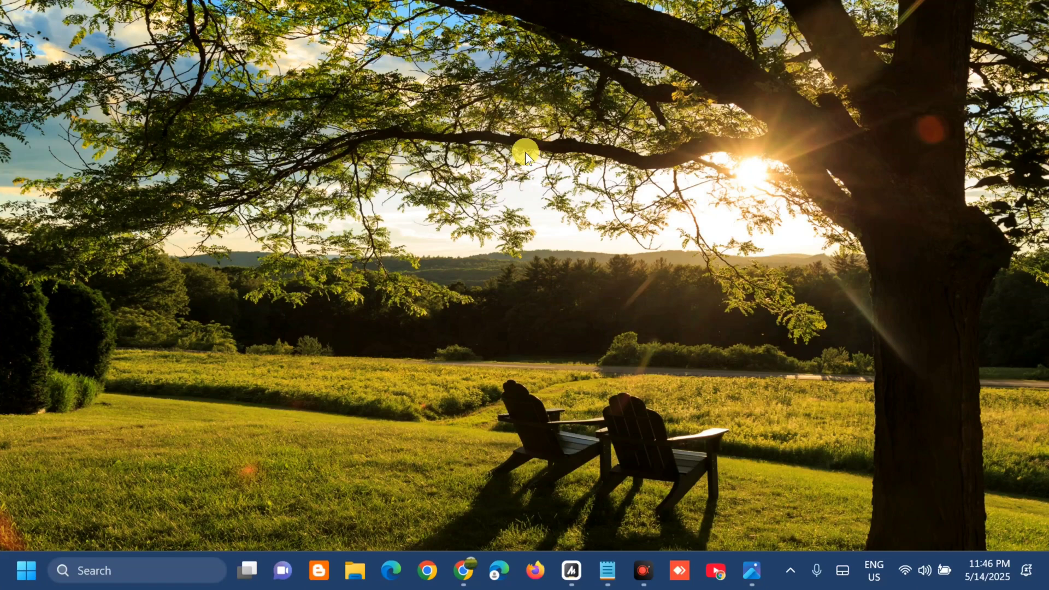
pyautogui.press('super+i')
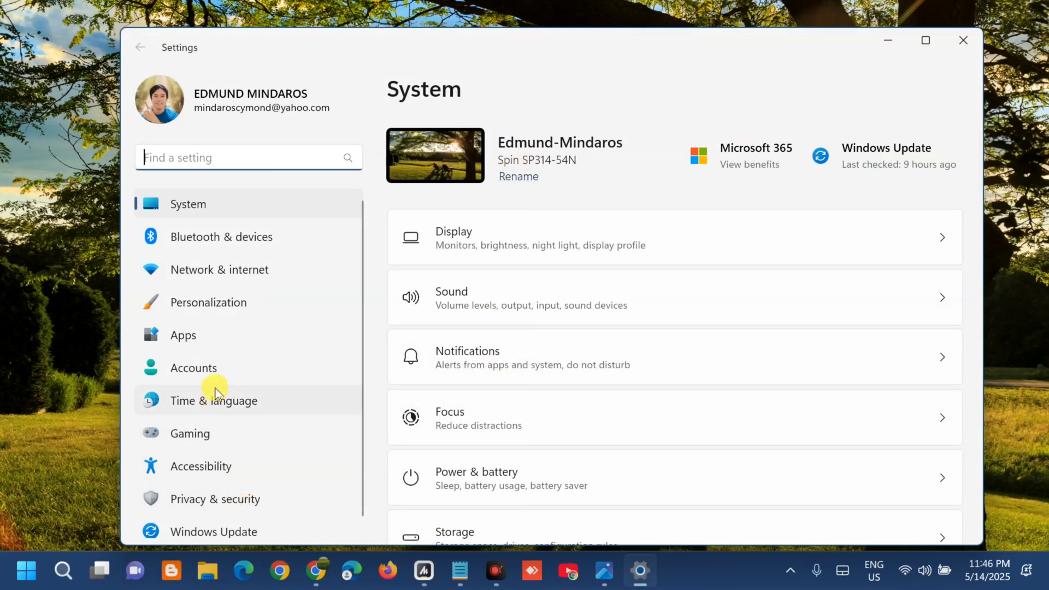
# Go to Apps > Installed apps and filter the list by 'xbox'.
pyautogui.click(198, 338)
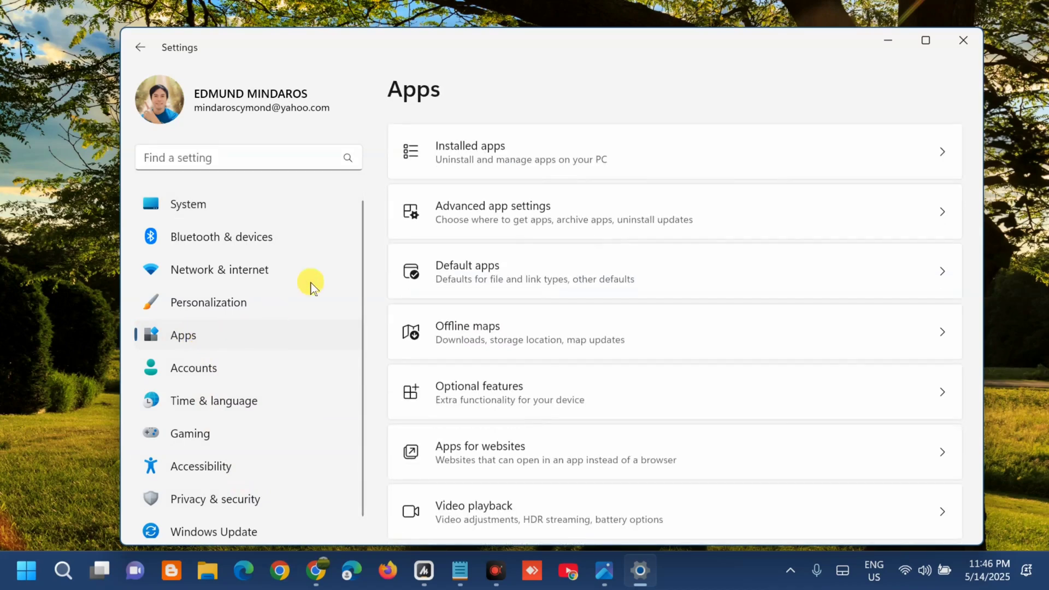
pyautogui.click(480, 150)
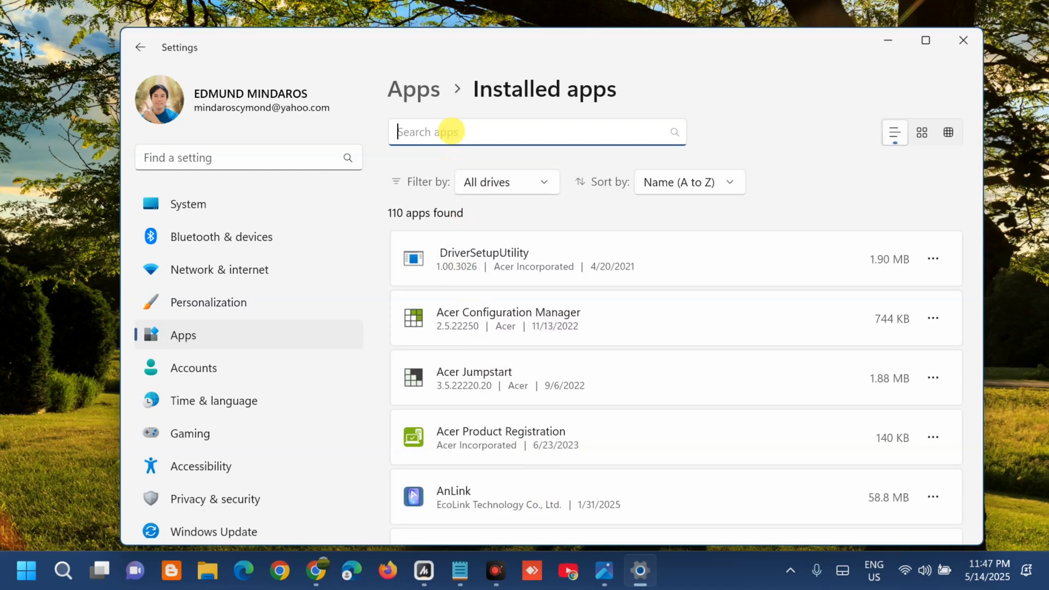
pyautogui.write('xbox')
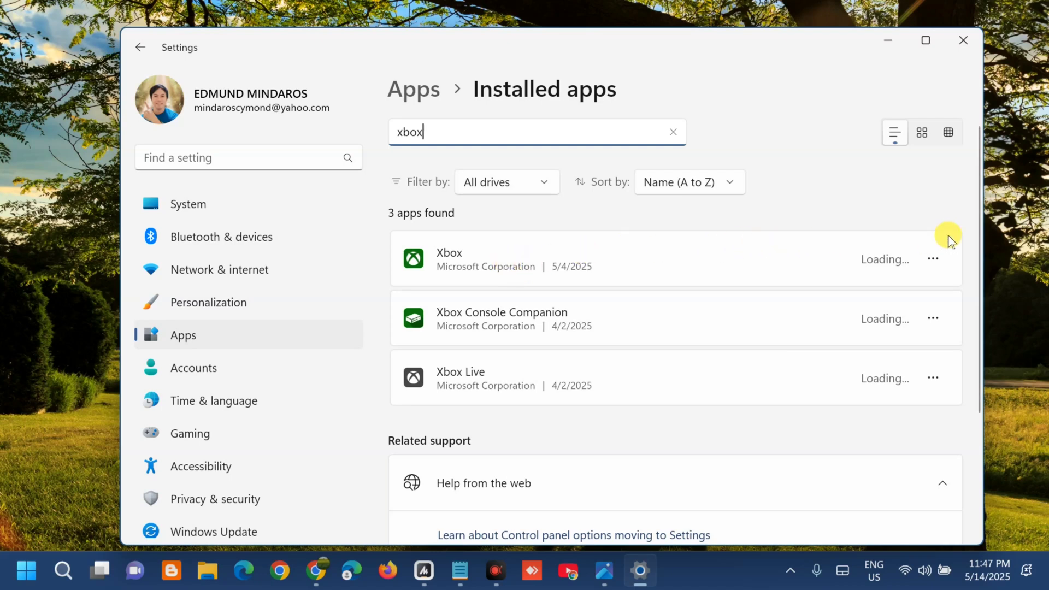
# Open the Xbox app's Advanced options and scroll down to the Reset section.
pyautogui.click(933, 259)
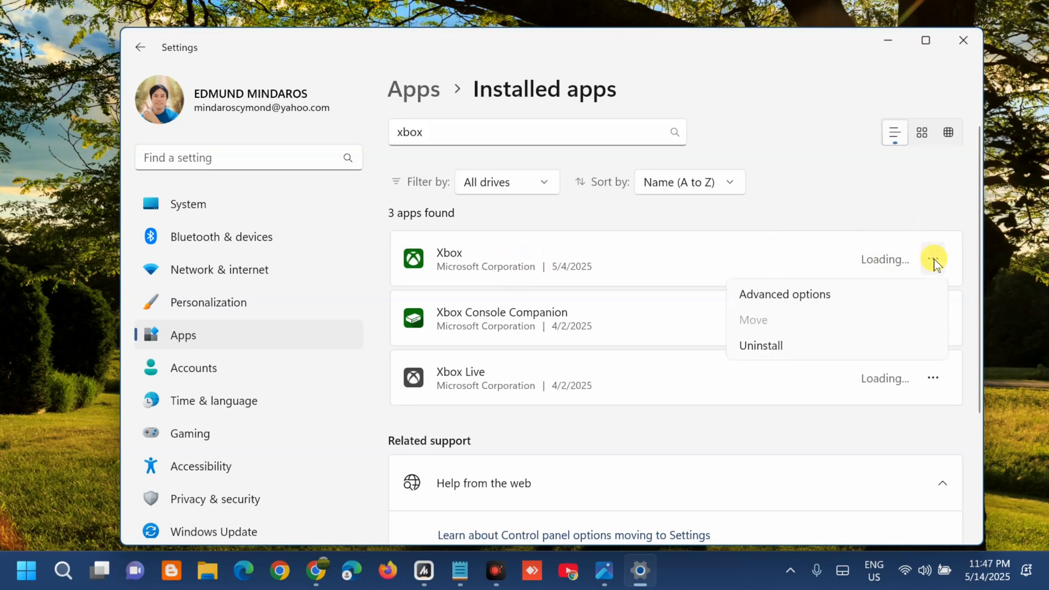
pyautogui.click(786, 302)
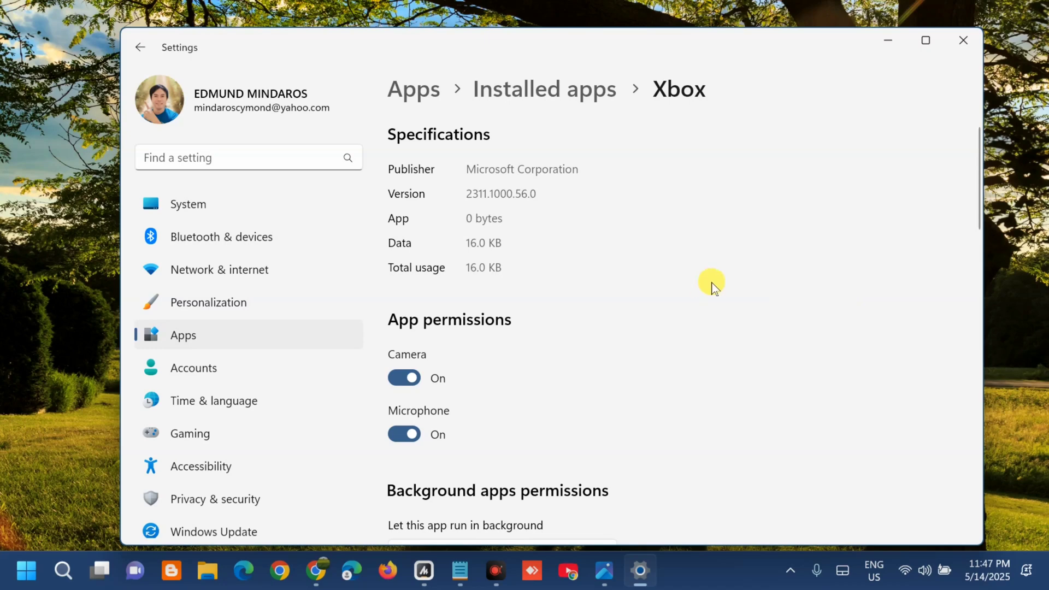
pyautogui.scroll(-5, 710, 285)
pyautogui.scroll(-10, 709, 289)
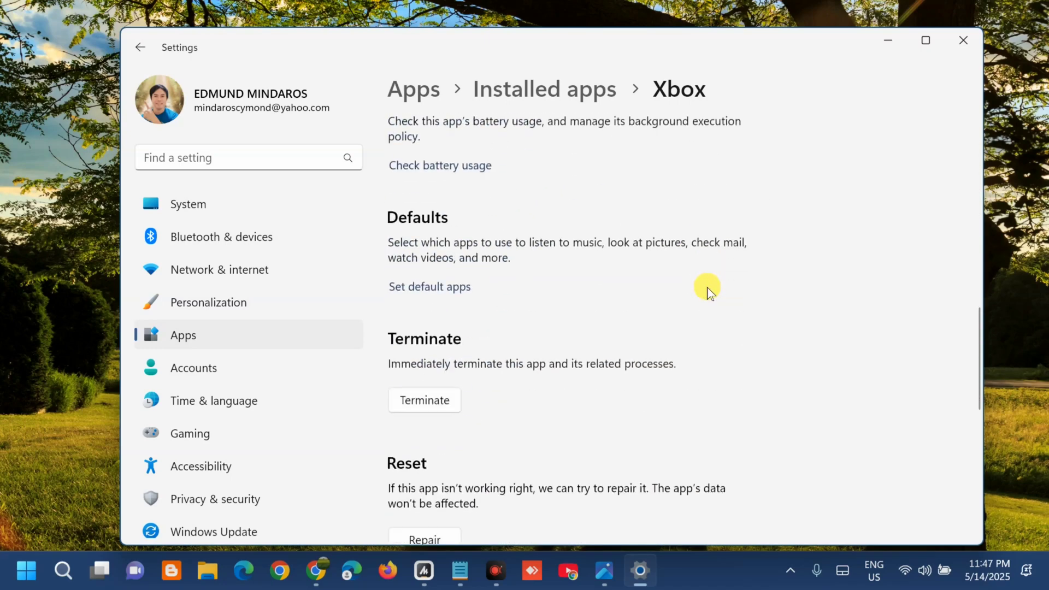
pyautogui.scroll(-2, 708, 288)
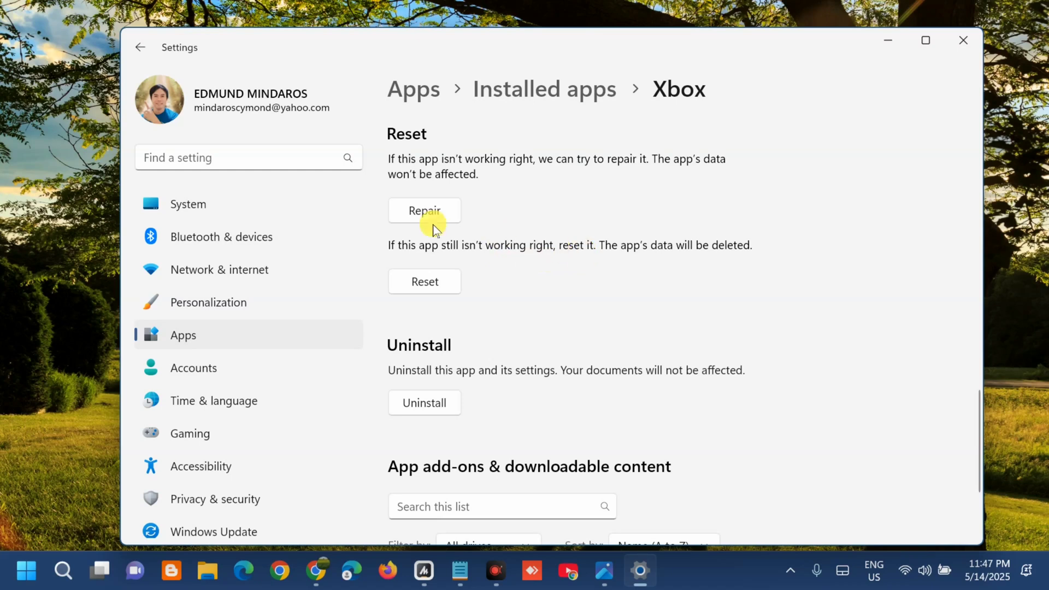
# Reset the Xbox app, confirming deletion of its data, then close Settings.
pyautogui.click(431, 289)
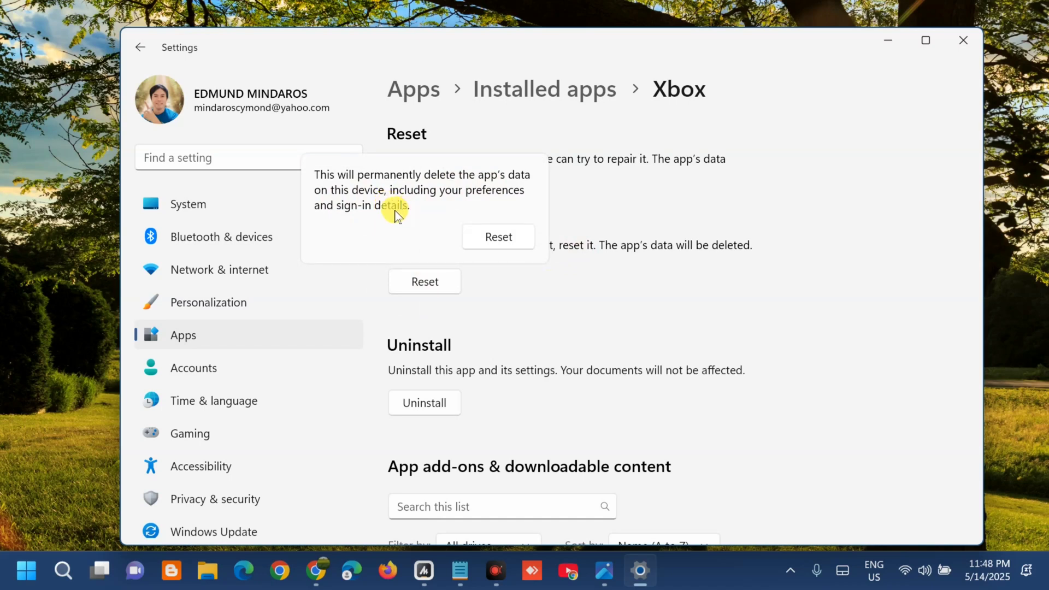
pyautogui.click(500, 237)
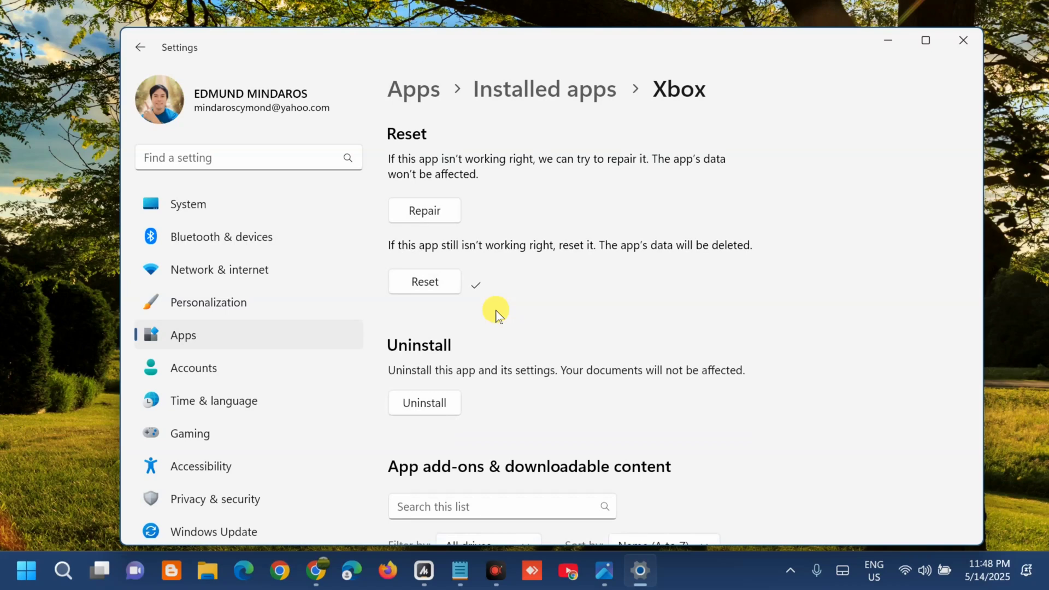
pyautogui.click(960, 41)
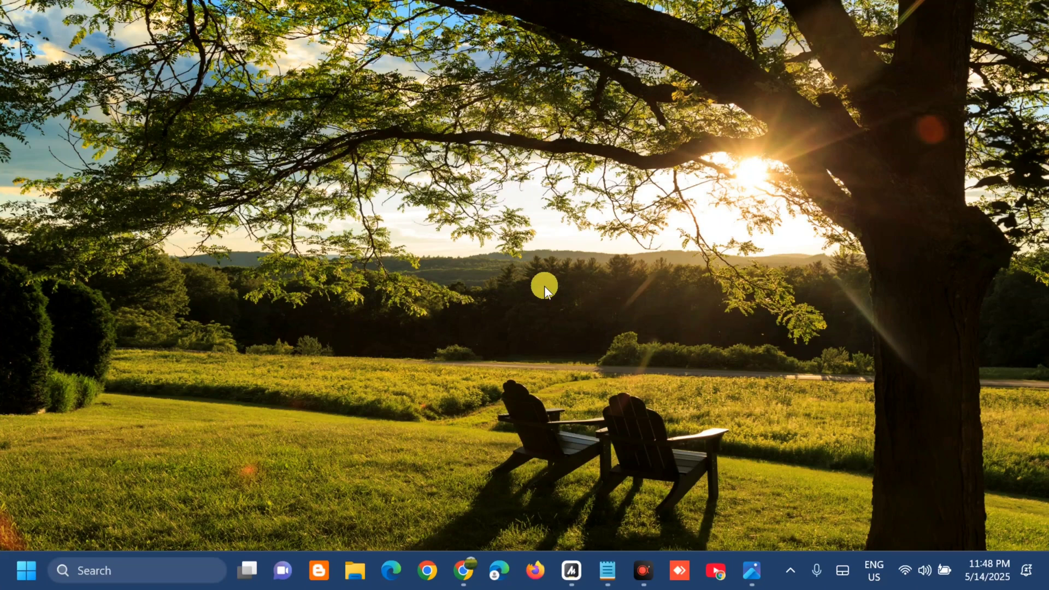
# Launch services.msc from the Run dialog with Caps Lock turned off.
pyautogui.press('super+r')
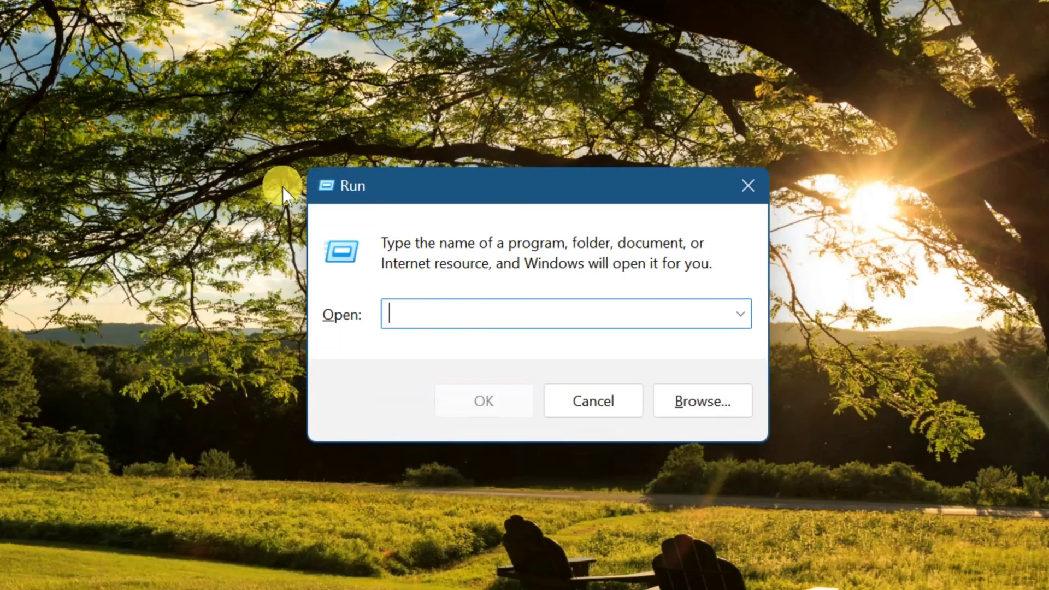
pyautogui.press('capslock')
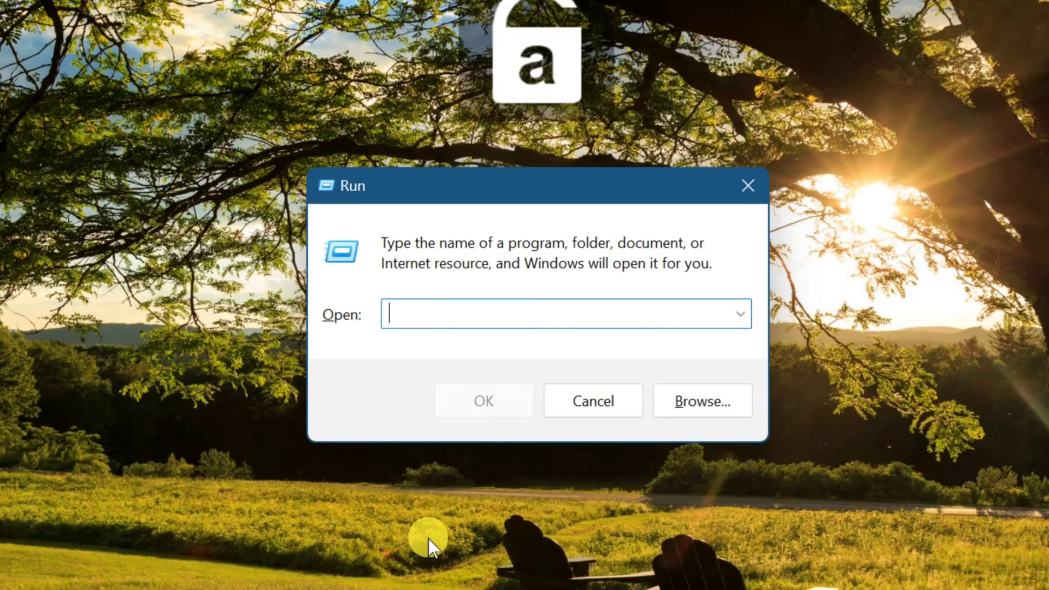
pyautogui.write('services.msc')
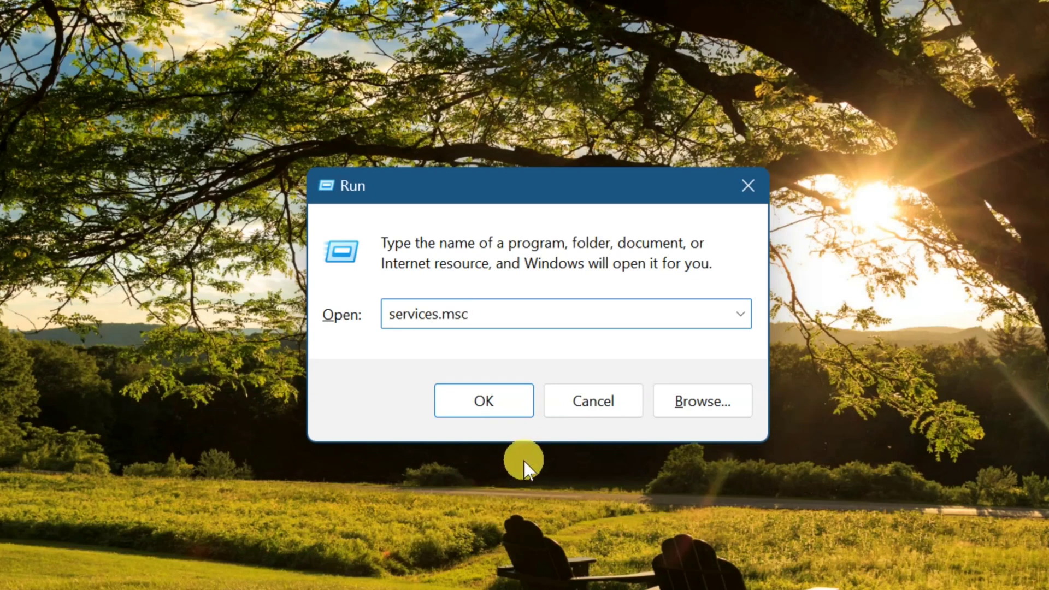
pyautogui.click(486, 399)
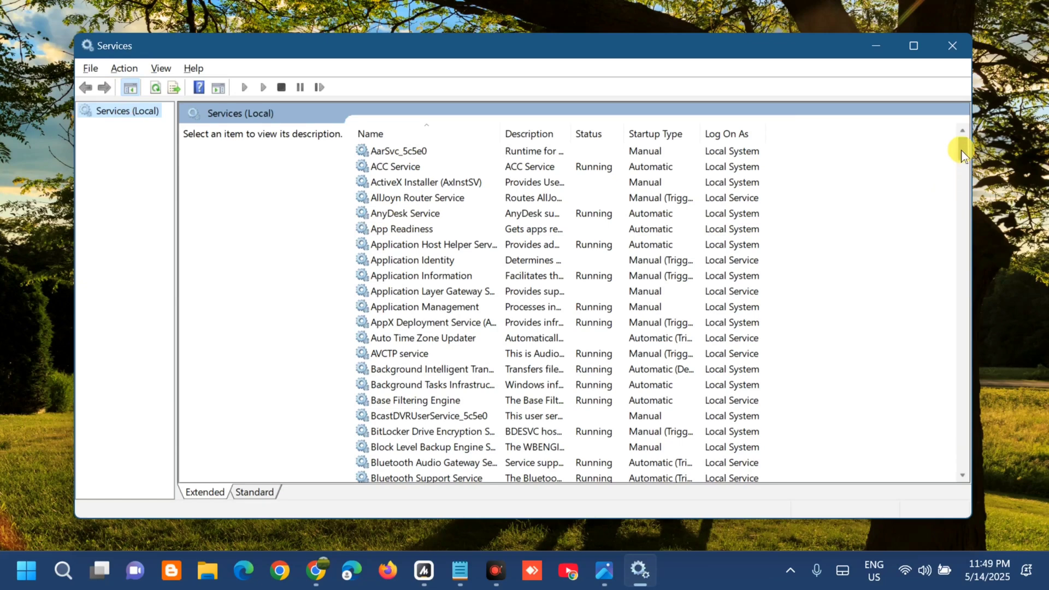
# Scroll to Xbox Accessory Management Service and open its Properties.
pyautogui.moveTo(962, 156); pyautogui.dragTo(922, 490)
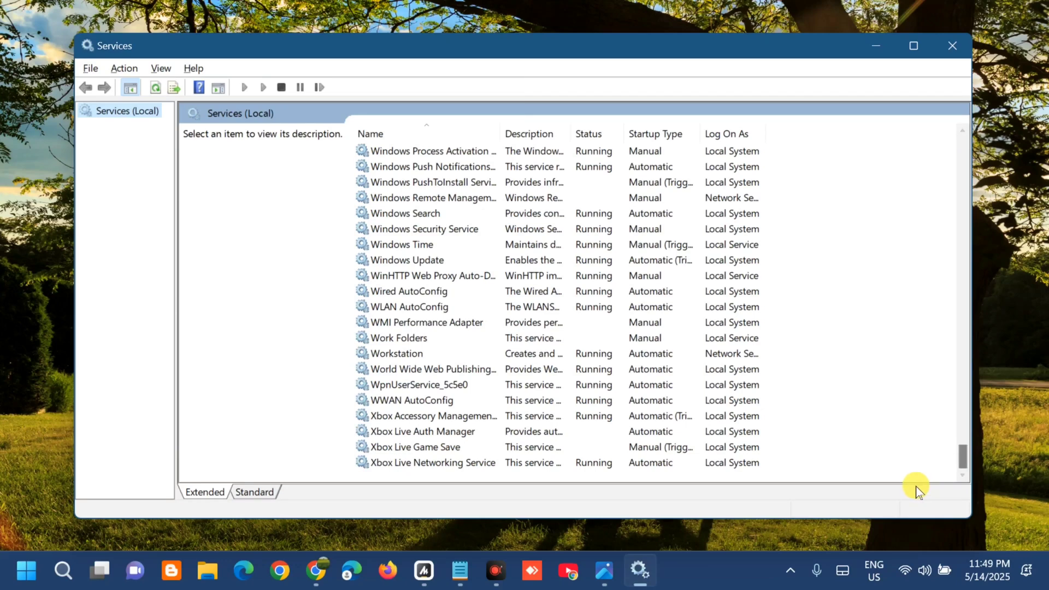
pyautogui.click(529, 420)
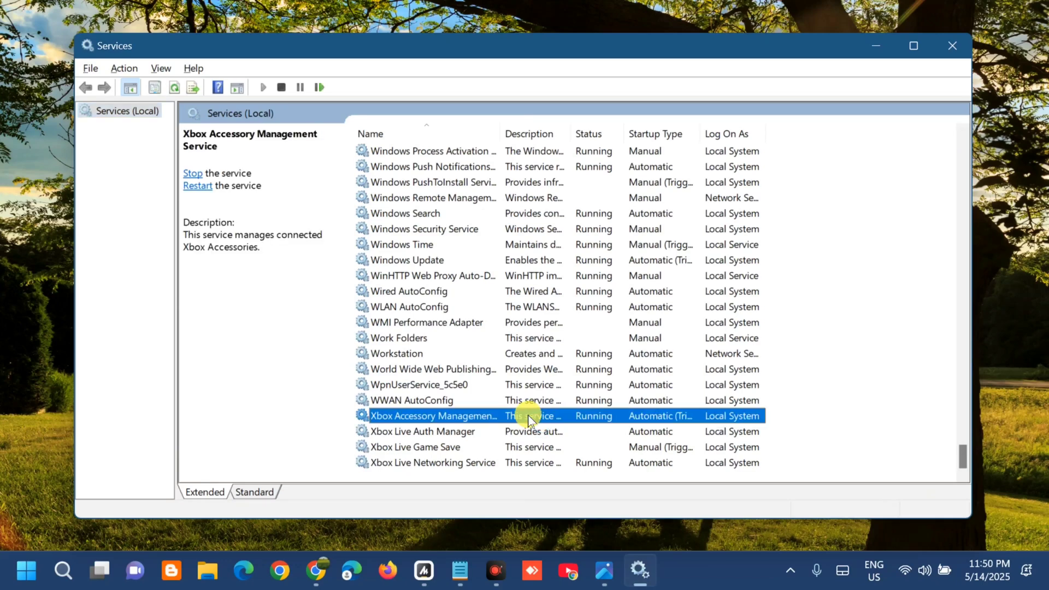
pyautogui.rightClick(528, 419)
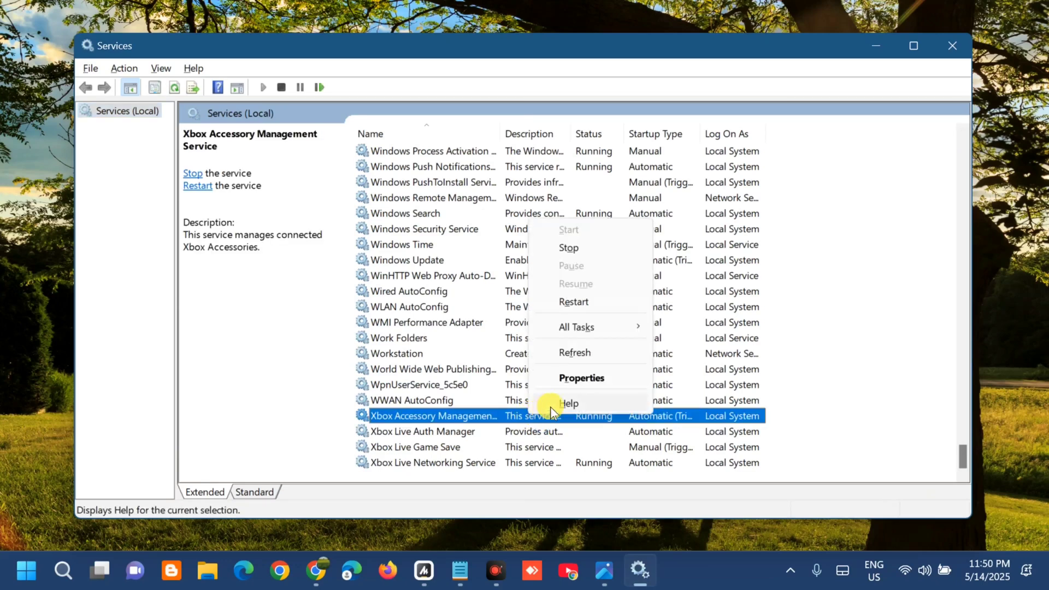
pyautogui.click(578, 380)
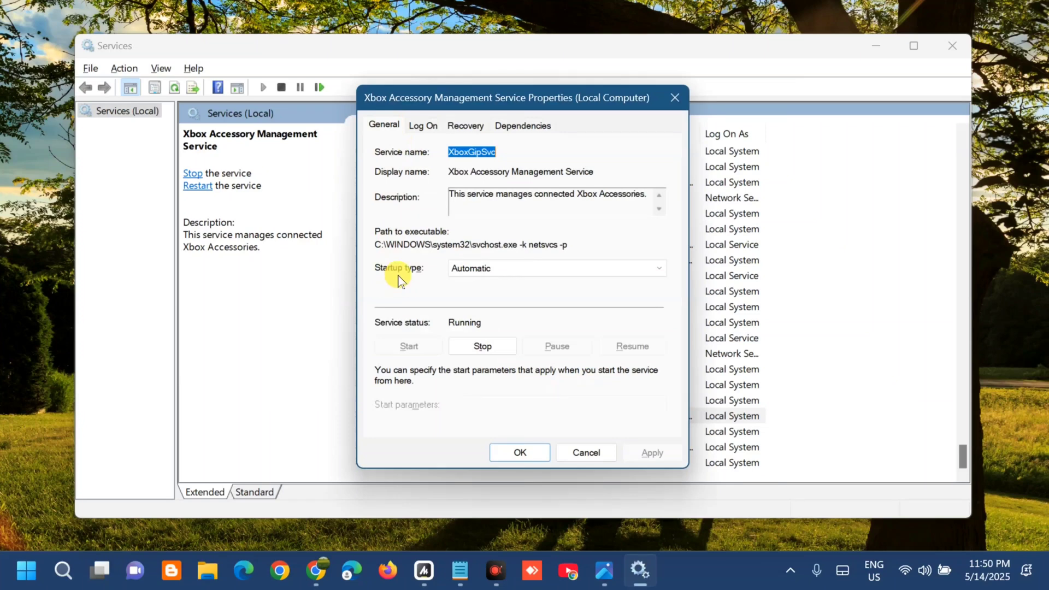
# Set the Xbox Accessory service's startup type to Automatic, apply it, and close Services.
pyautogui.click(618, 273)
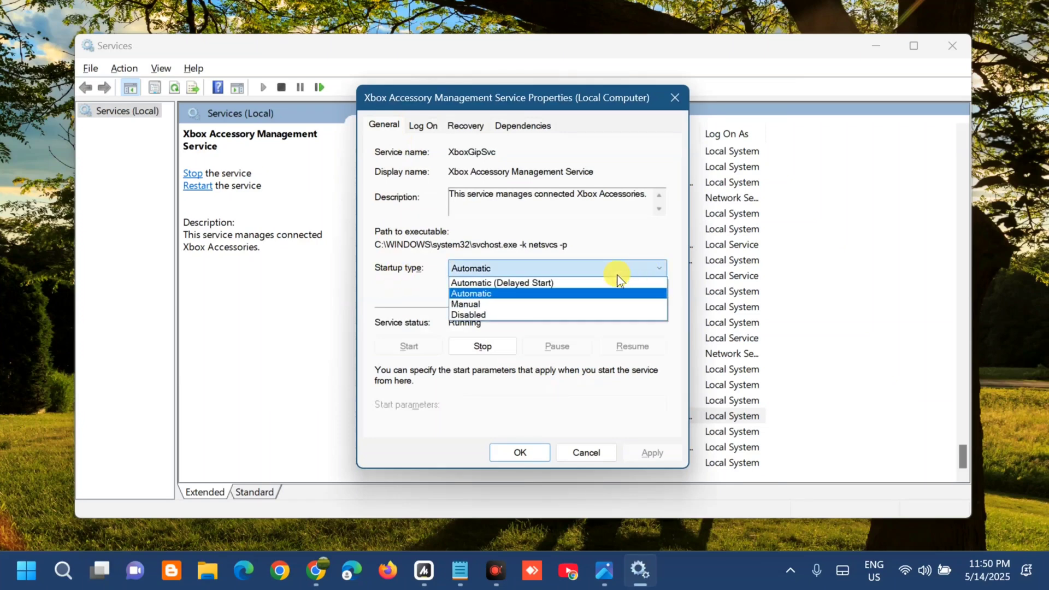
pyautogui.click(557, 293)
pyautogui.click(653, 455)
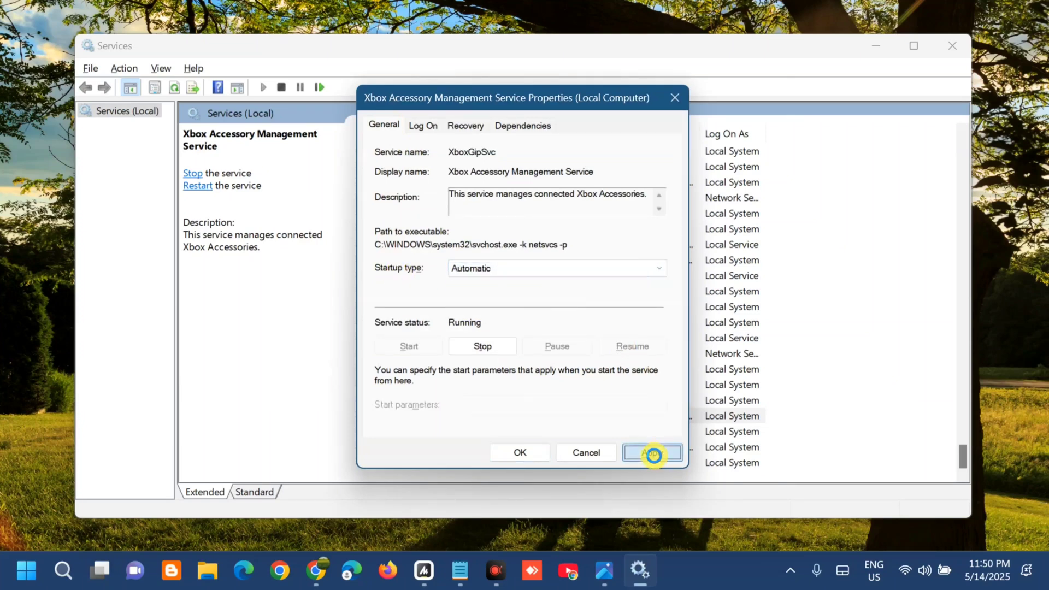
pyautogui.click(519, 453)
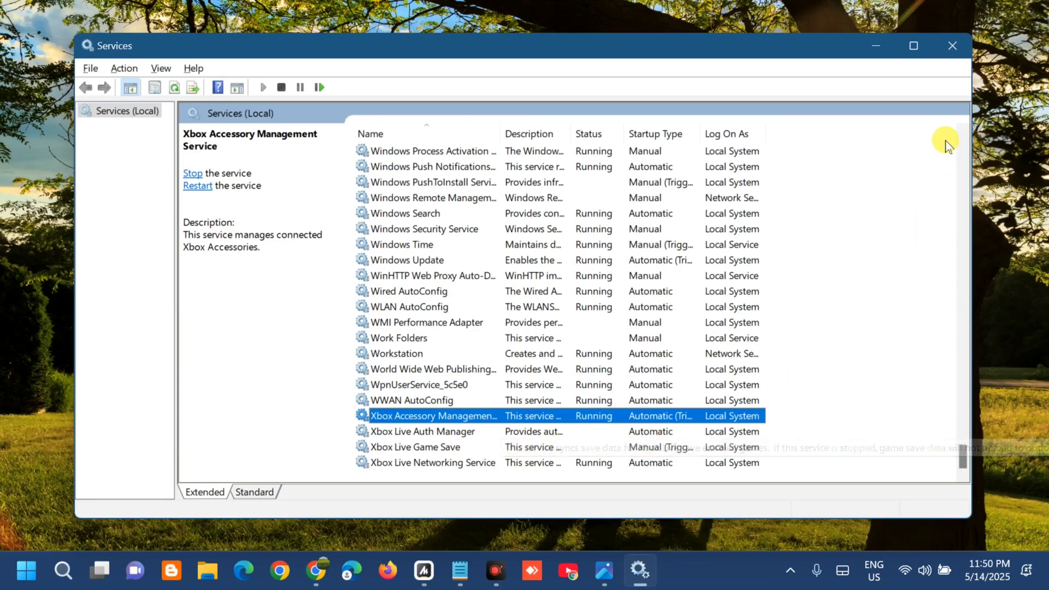
pyautogui.click(952, 47)
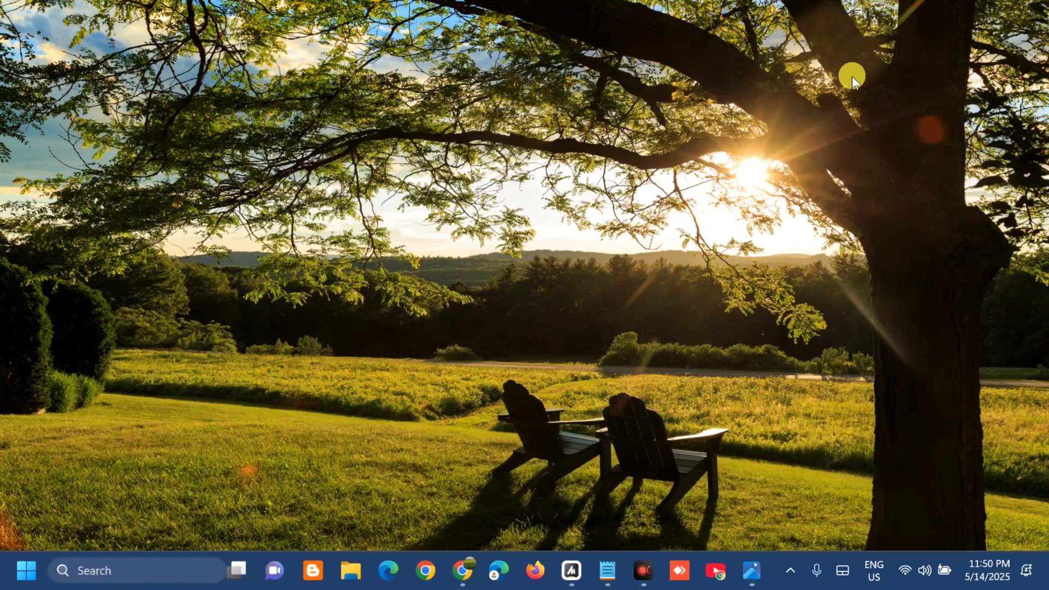
# Restart the PC from the Start menu's Power options.
pyautogui.click(20, 572)
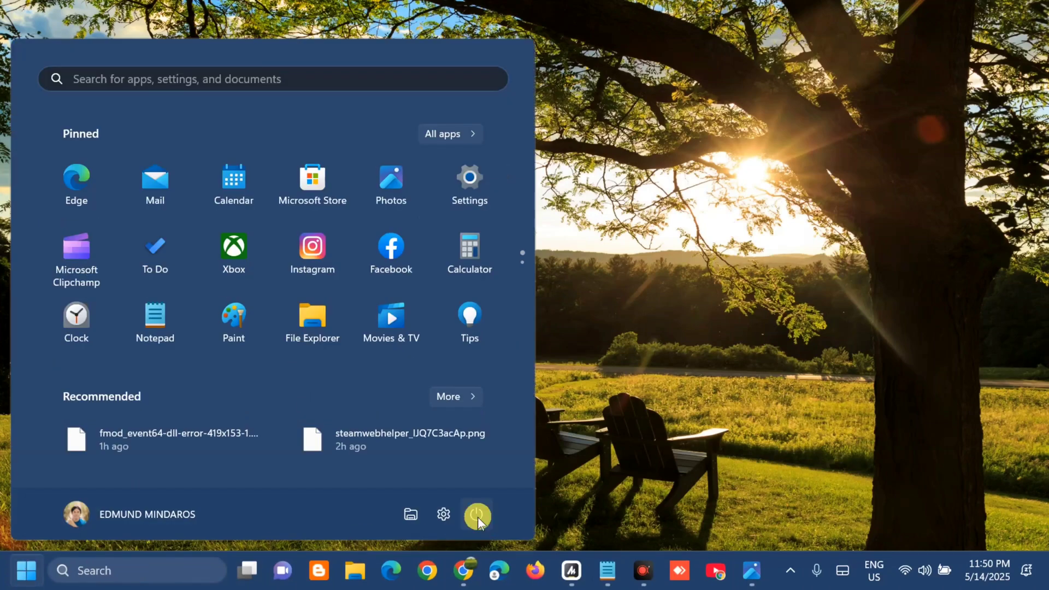
pyautogui.click(478, 517)
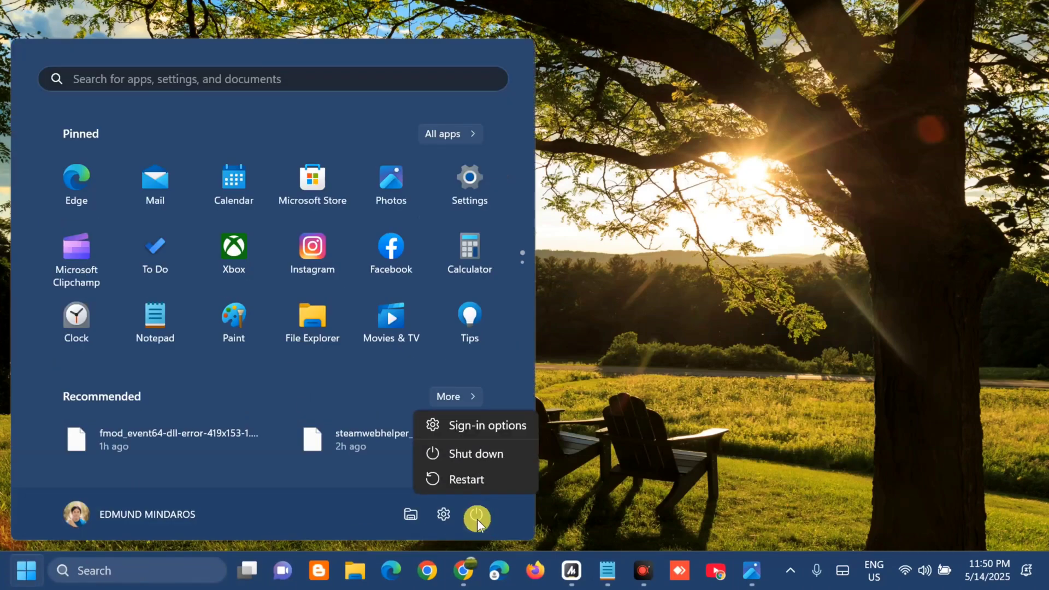
pyautogui.click(689, 424)
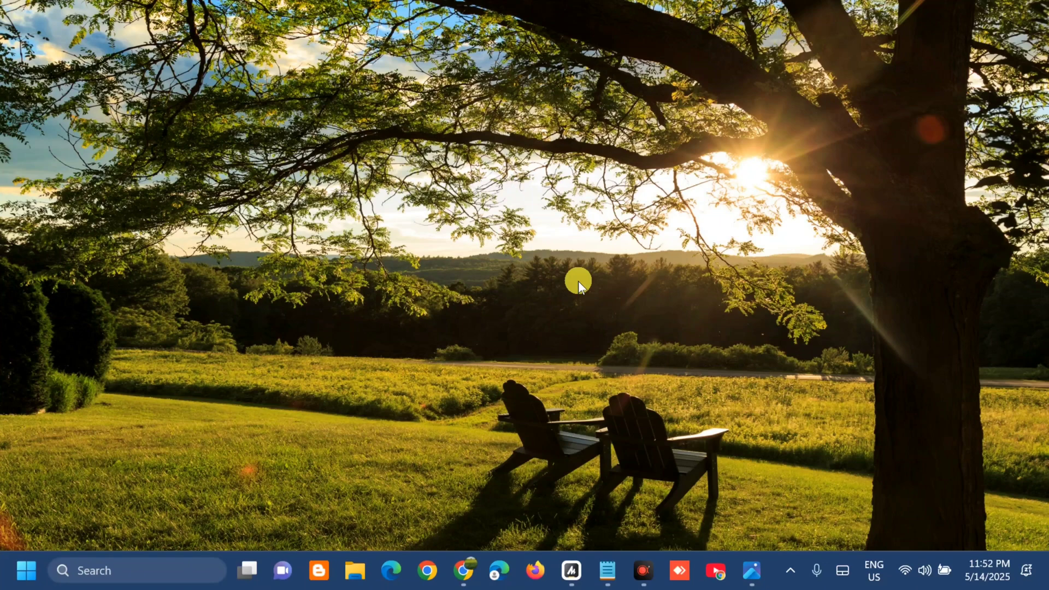